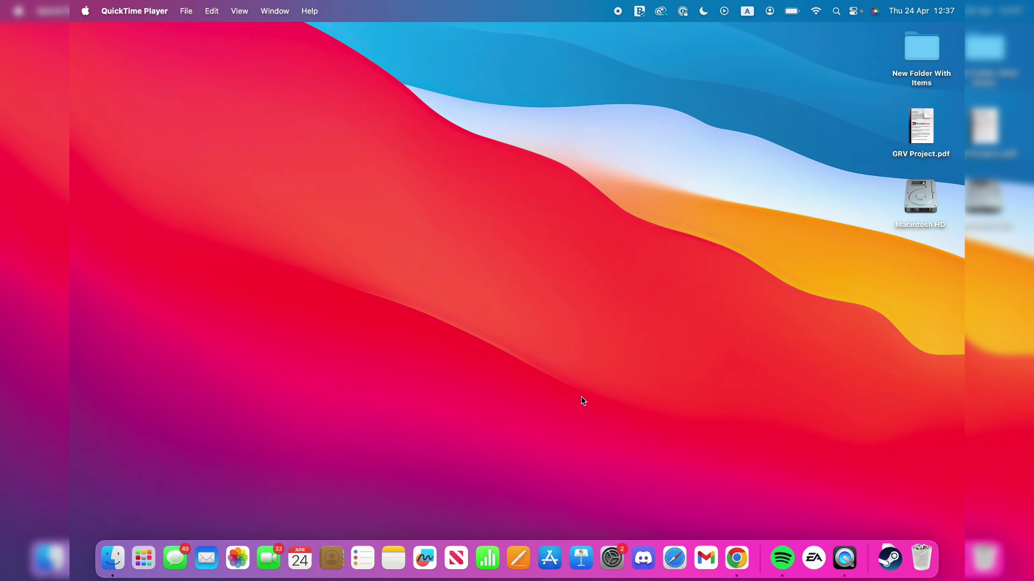
- Launch System Settings and go to General > Transfer or Reset
click(612, 558)
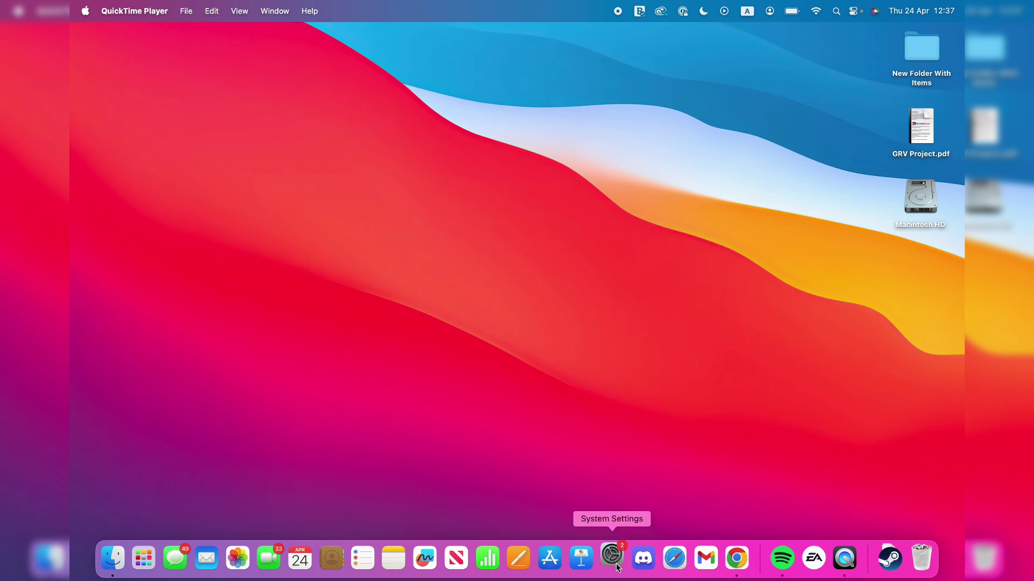
scroll(369, 360, down, 3)
click(353, 318)
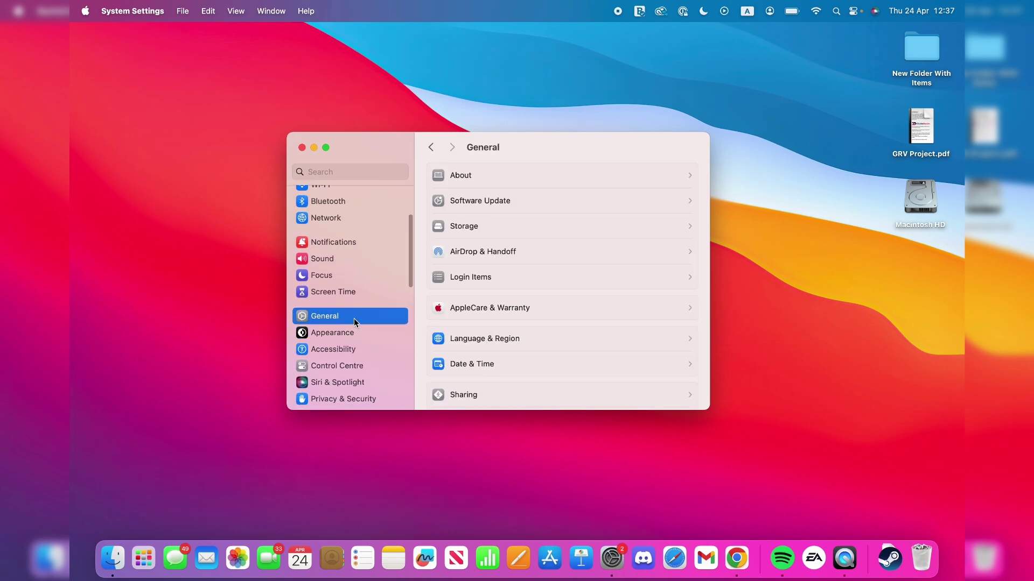
scroll(362, 314, up, 3)
scroll(511, 311, down, 3)
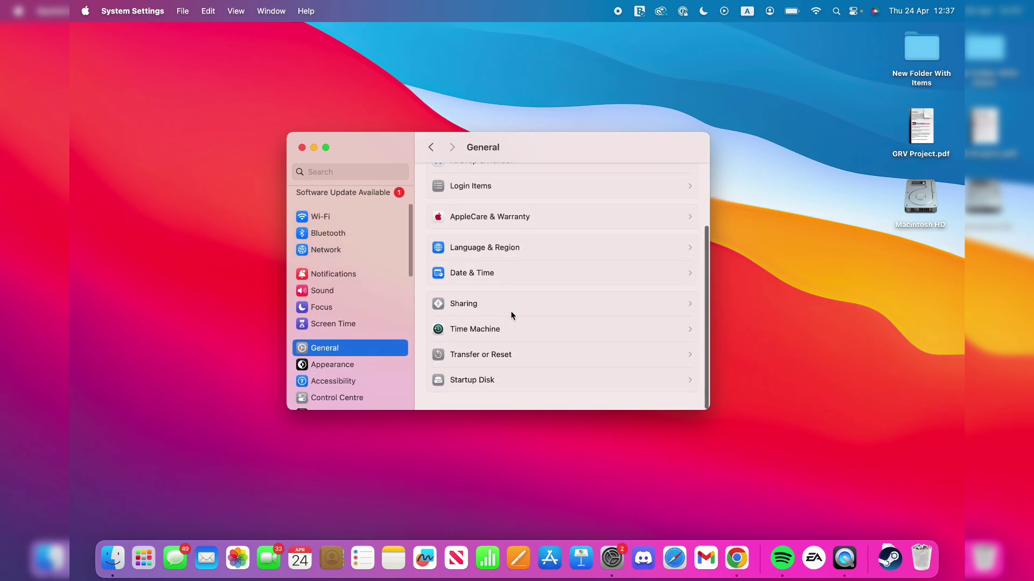
click(511, 359)
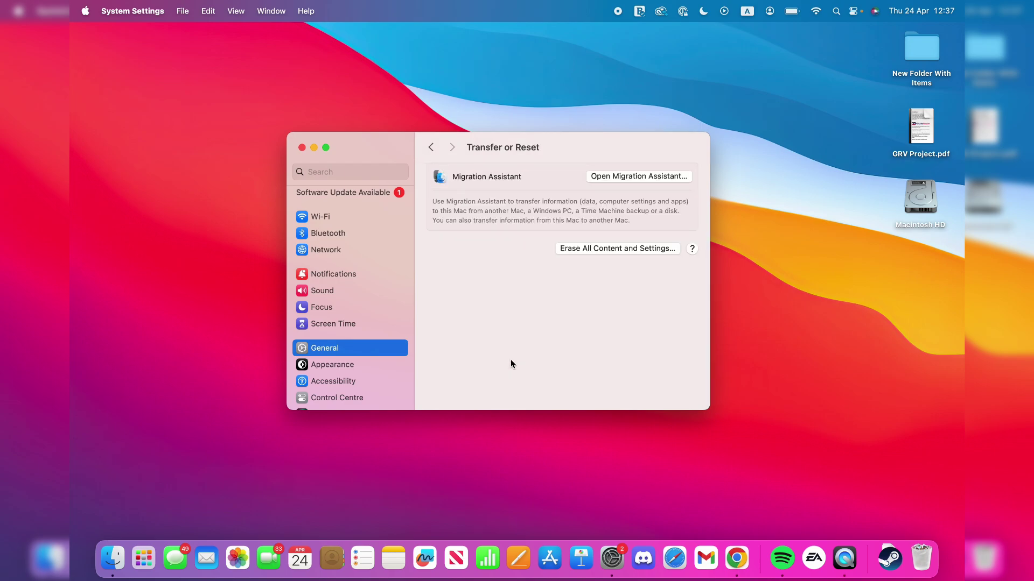
- Start Erase All Content and Settings and authorise it with the administrator password
click(651, 249)
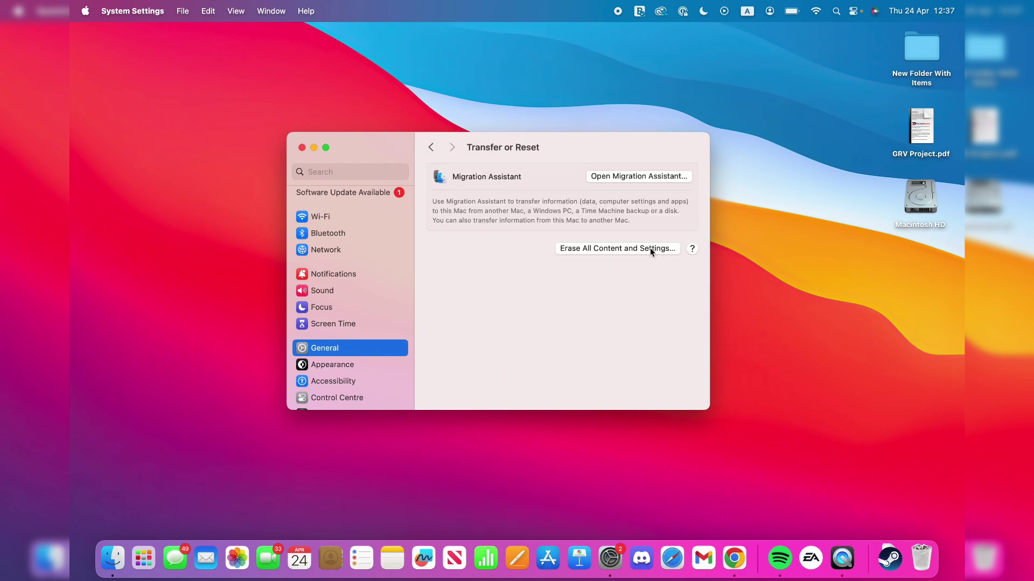
text(••••••)
key(Return)
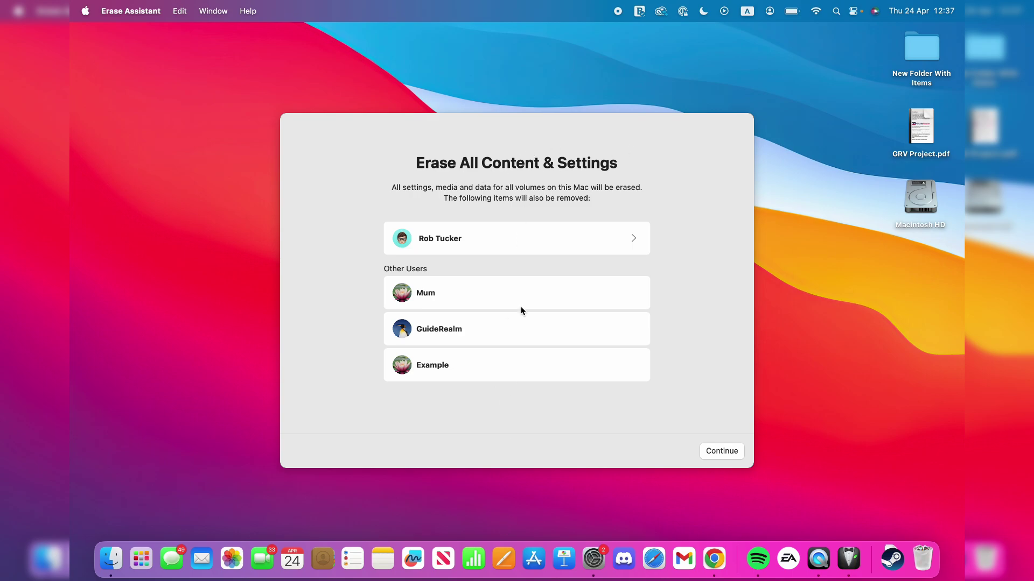
- Continue past the Erase Assistant users summary to the final warning, dismissing the QuickTime quit alert
click(719, 451)
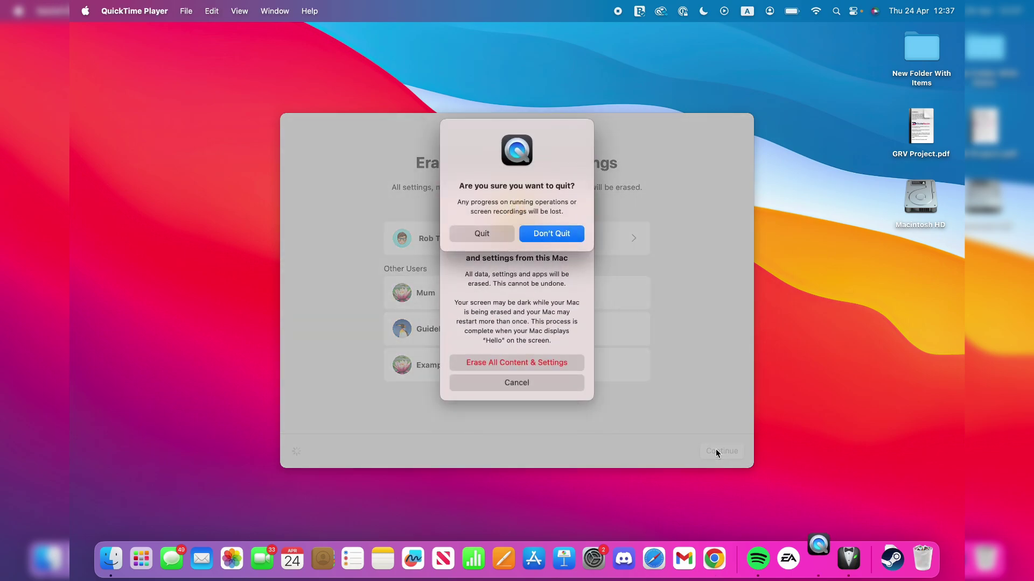
key(Escape)
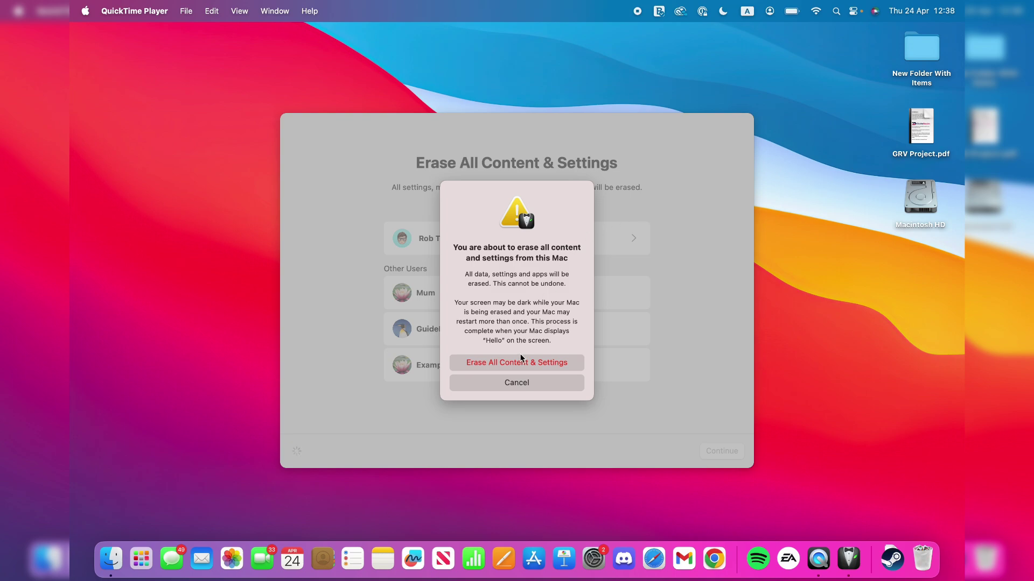